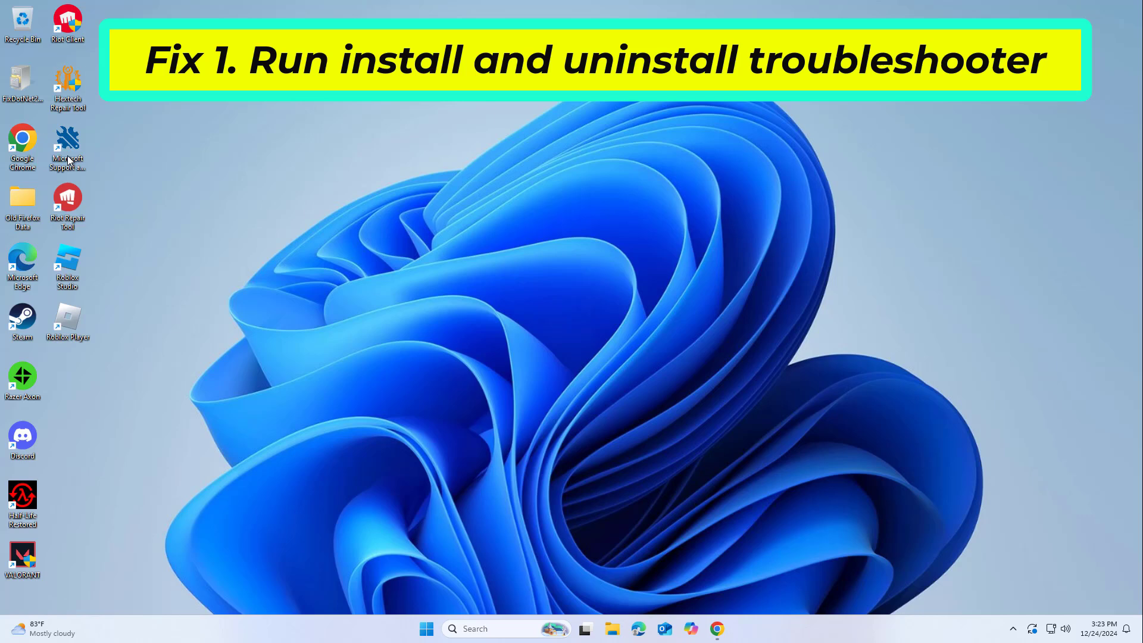
# - Download the Program Install and Uninstall troubleshooter from Microsoft Support in Chrome and run it
pyautogui.click(38, 148)
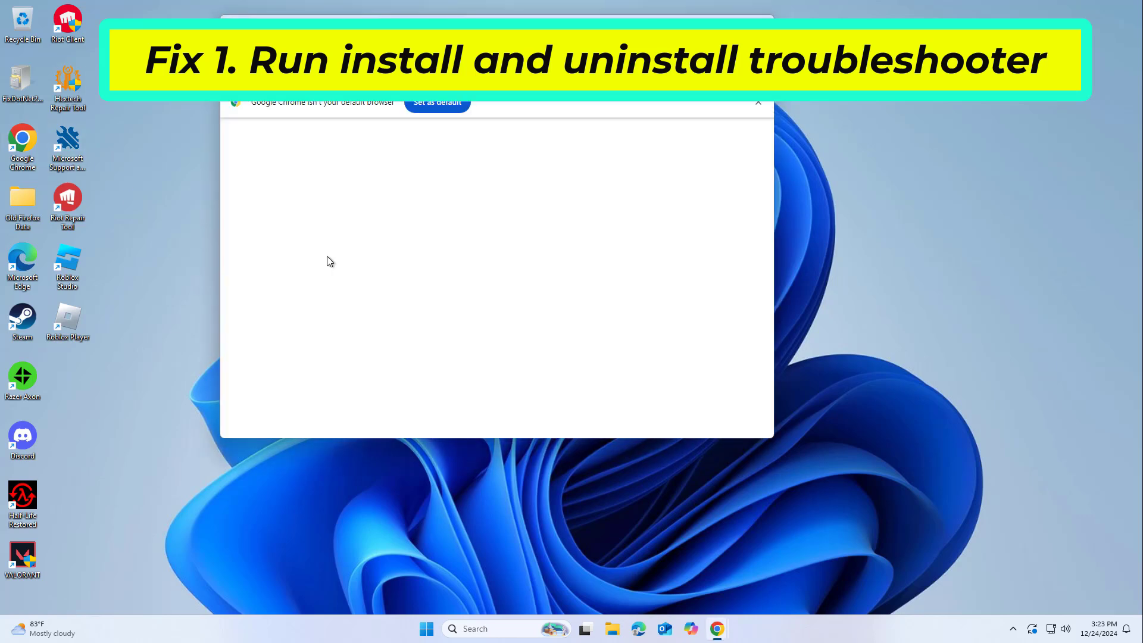
pyautogui.click(409, 289)
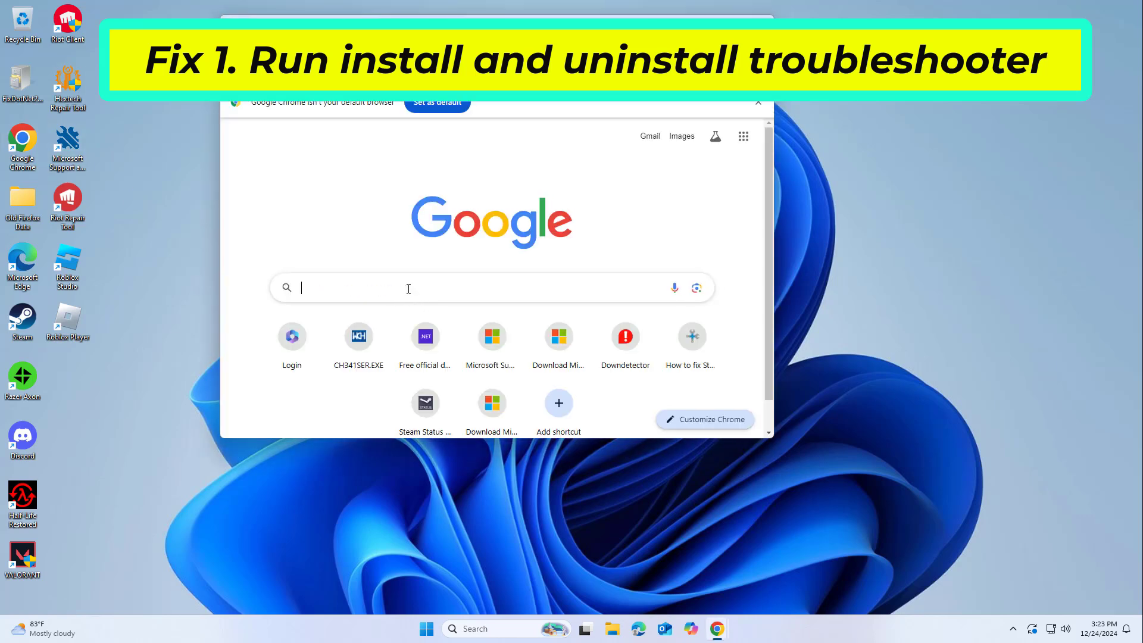
pyautogui.rightClick(408, 289)
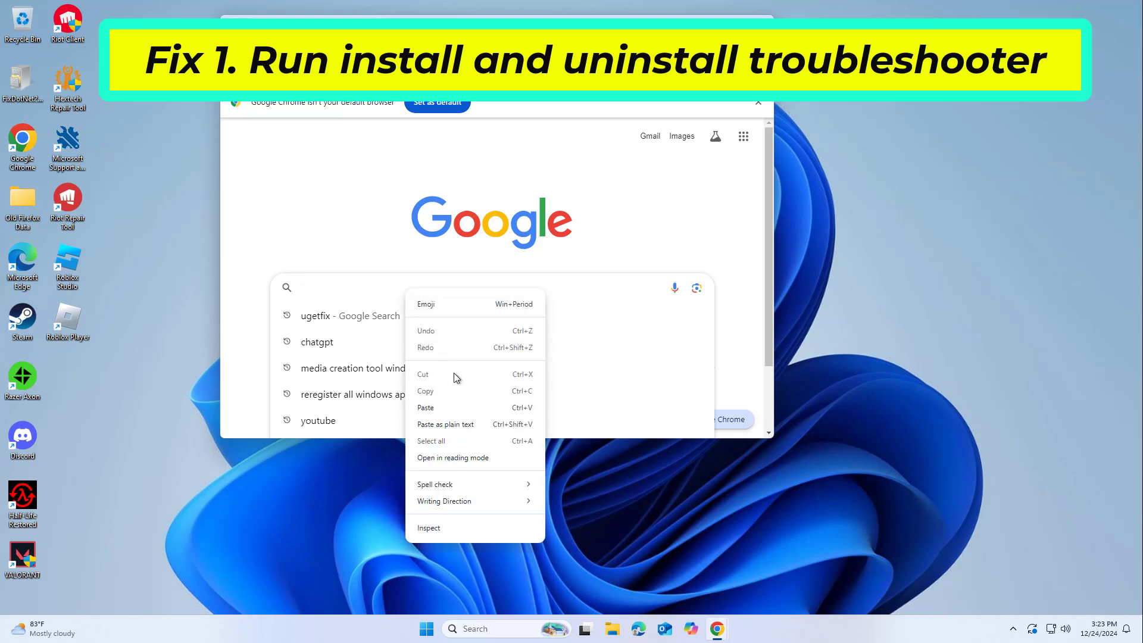
pyautogui.click(459, 407)
pyautogui.press('Return')
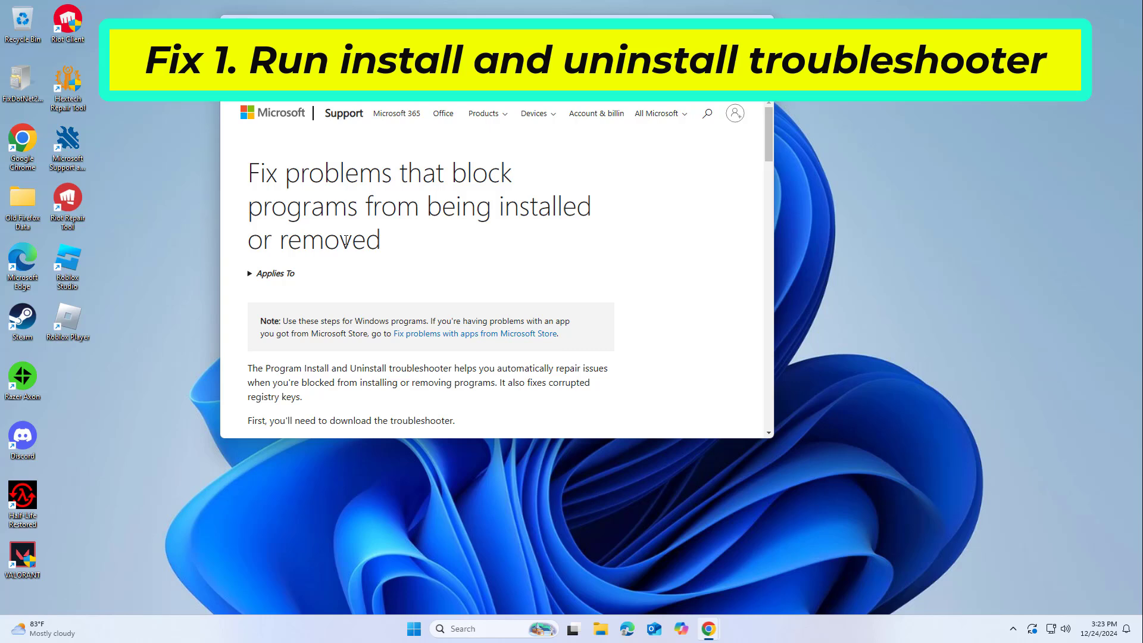
pyautogui.scroll(-2, 346, 247)
pyautogui.scroll(-2, 345, 247)
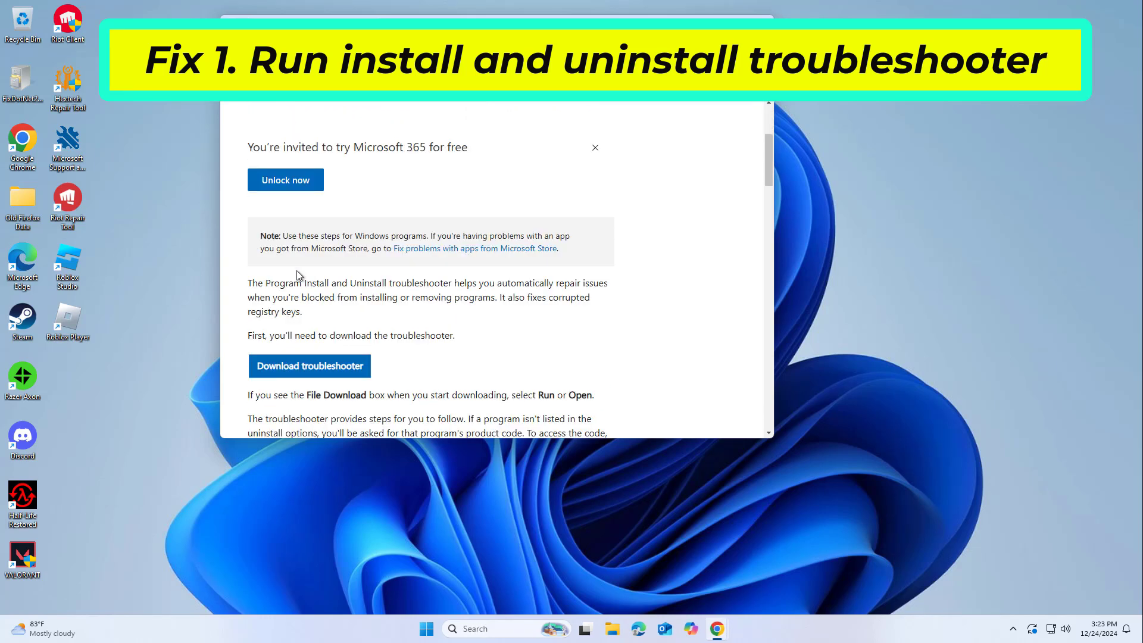
pyautogui.click(325, 370)
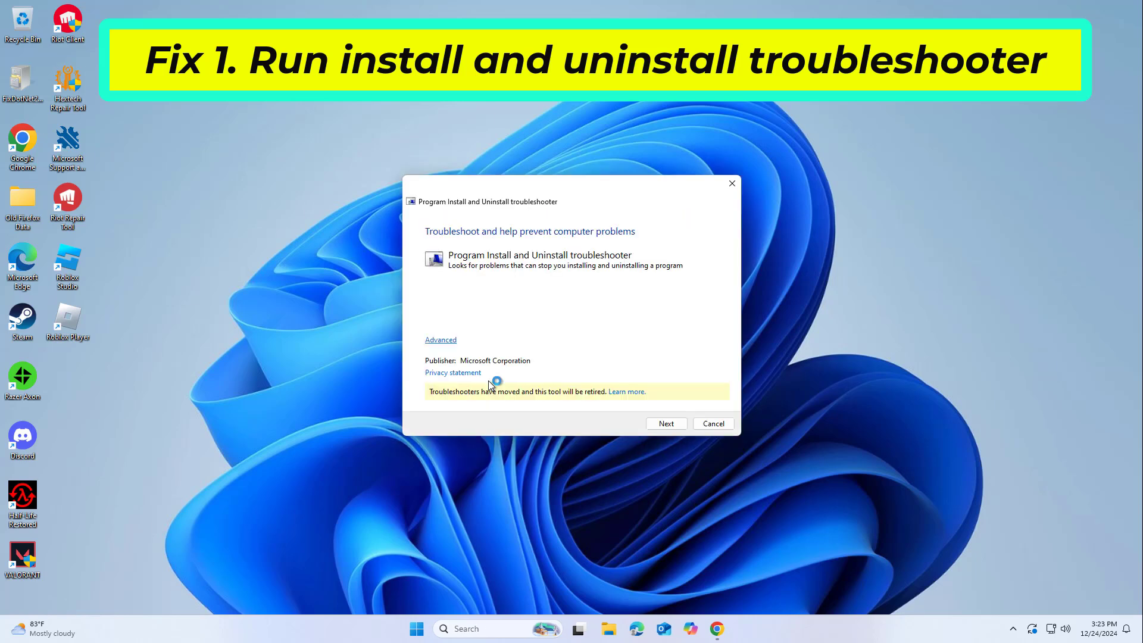
# - Run the troubleshooter's problem detection and report a problem with Installing
pyautogui.click(667, 423)
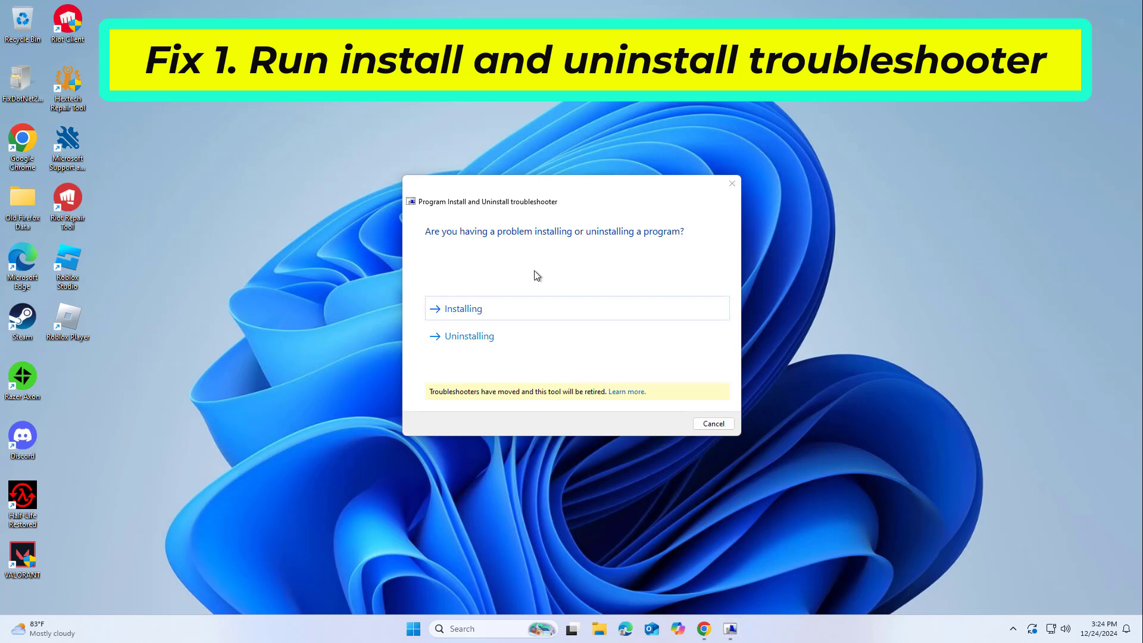
pyautogui.click(525, 315)
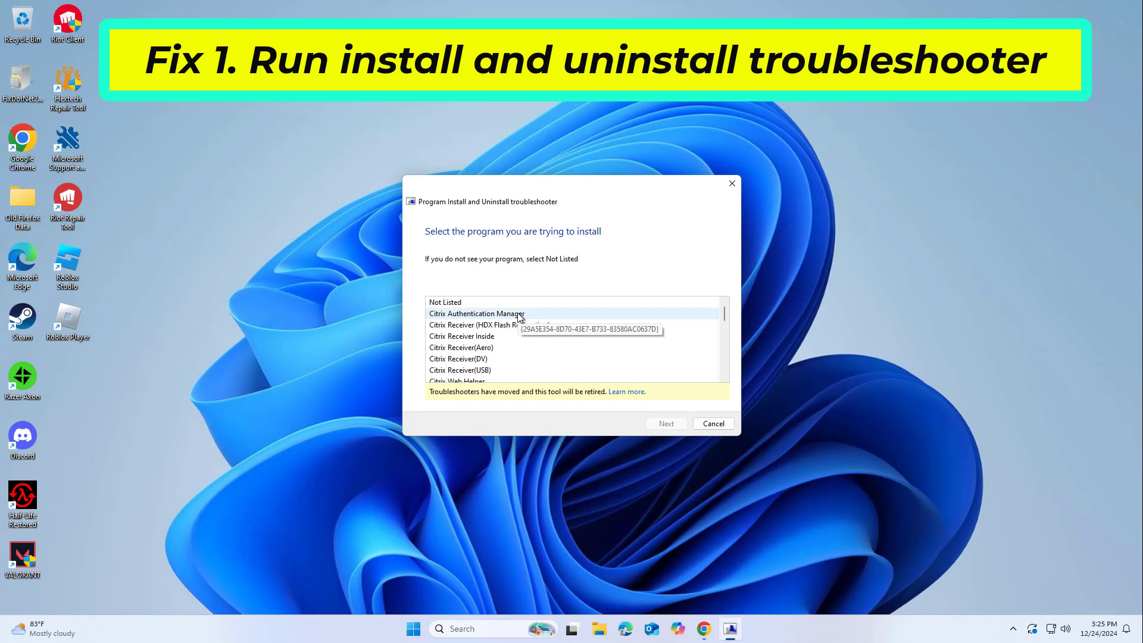
pyautogui.scroll(-4, 520, 322)
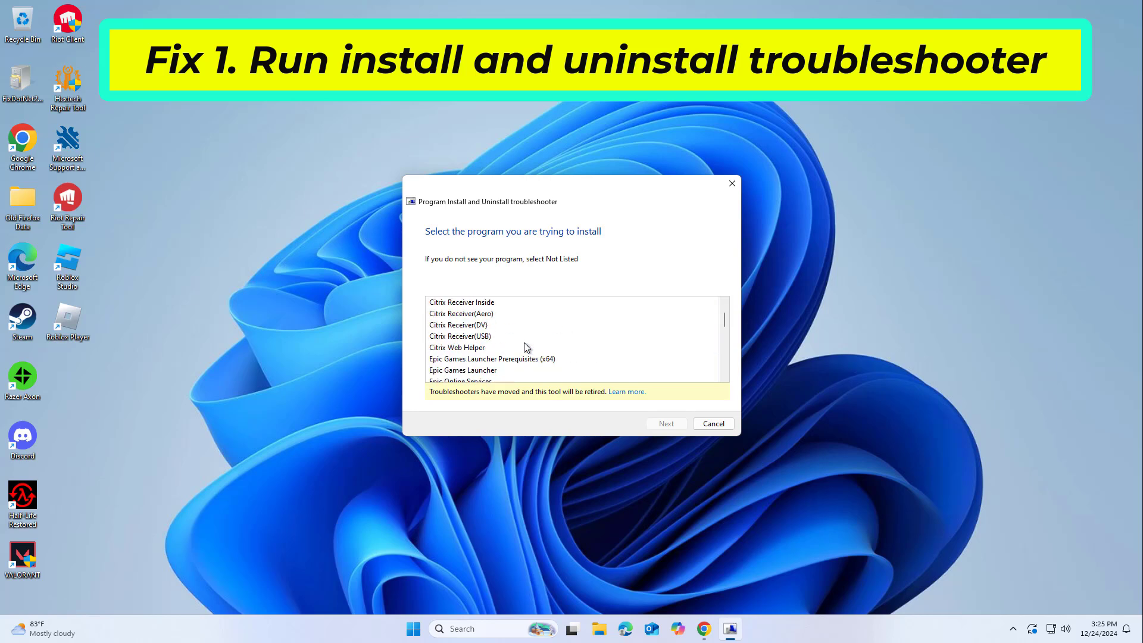
pyautogui.scroll(-4, 521, 331)
pyautogui.scroll(-3, 523, 340)
pyautogui.scroll(5, 522, 345)
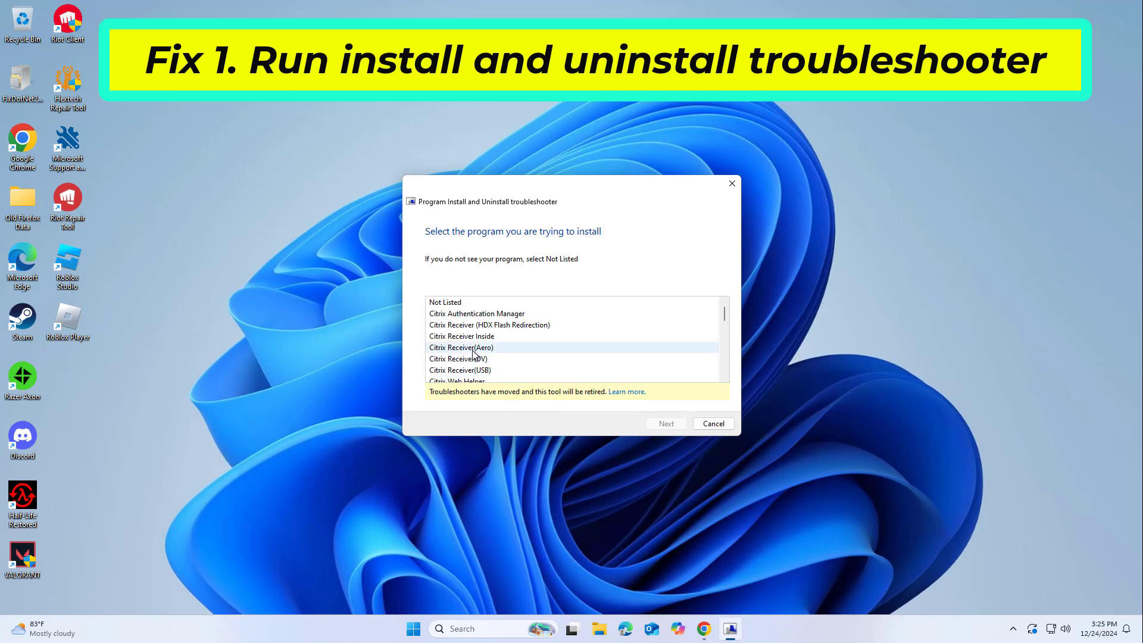
# - Troubleshoot with Not Listed selected, then close the troubleshooter when no problem is identified
pyautogui.click(482, 303)
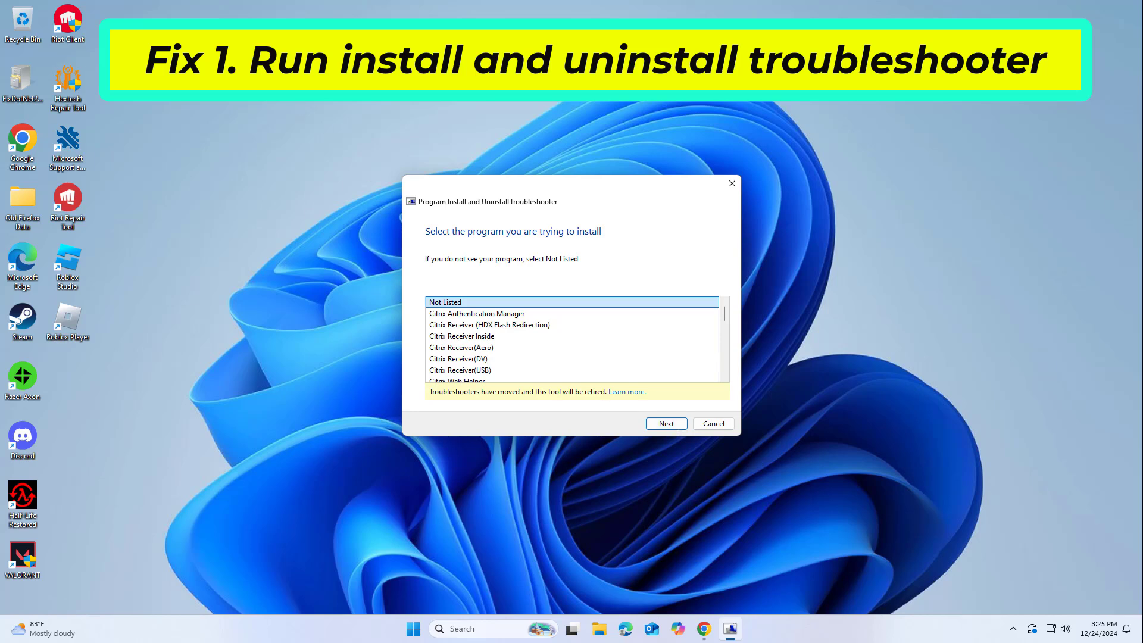
pyautogui.click(667, 424)
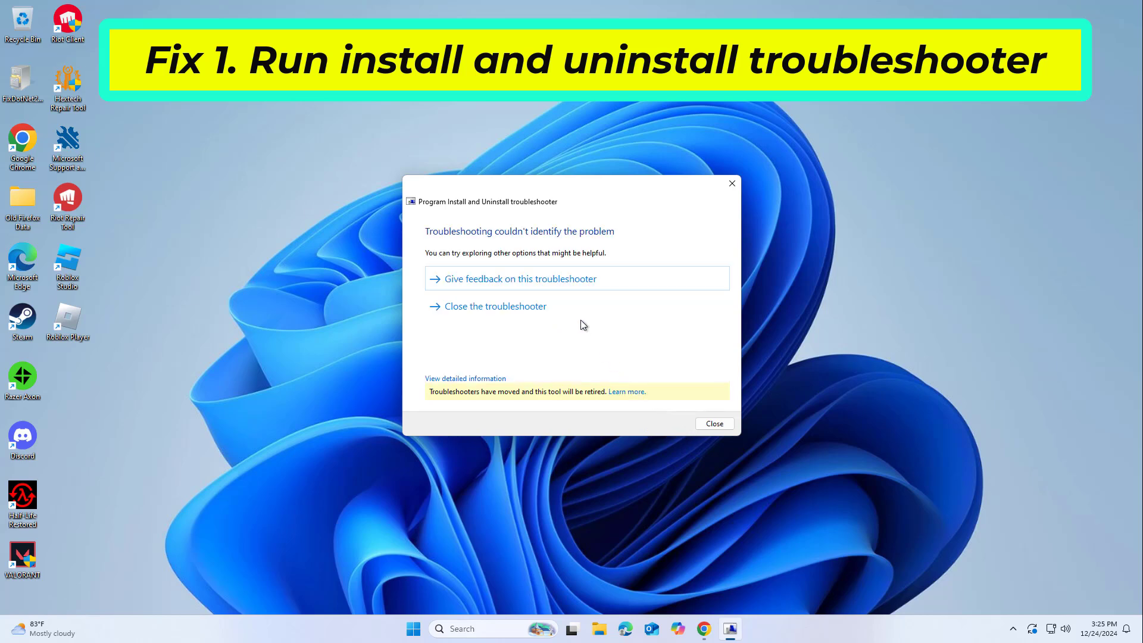
pyautogui.click(582, 308)
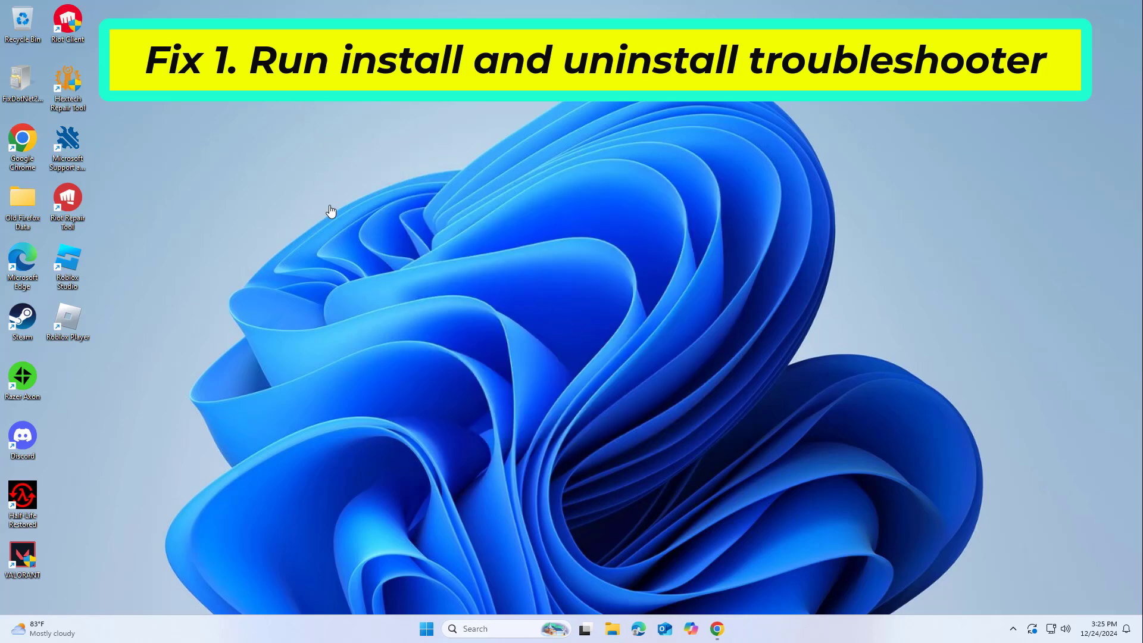
# - Search Windows for 'services' and launch the Services console
pyautogui.click(489, 627)
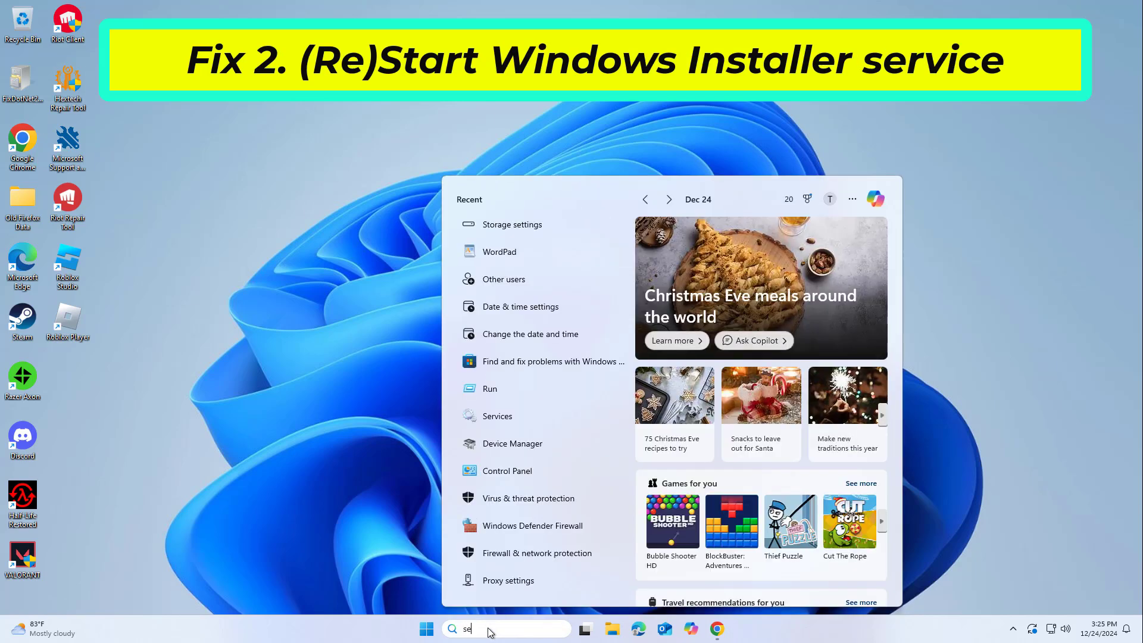
pyautogui.write('serice')
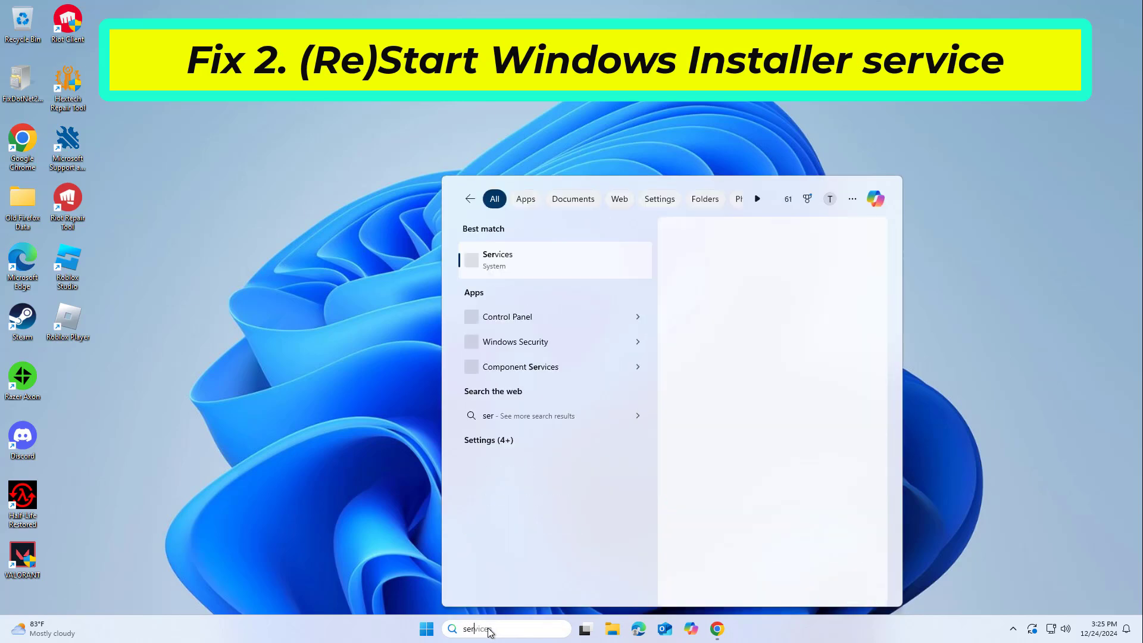
pyautogui.write('s')
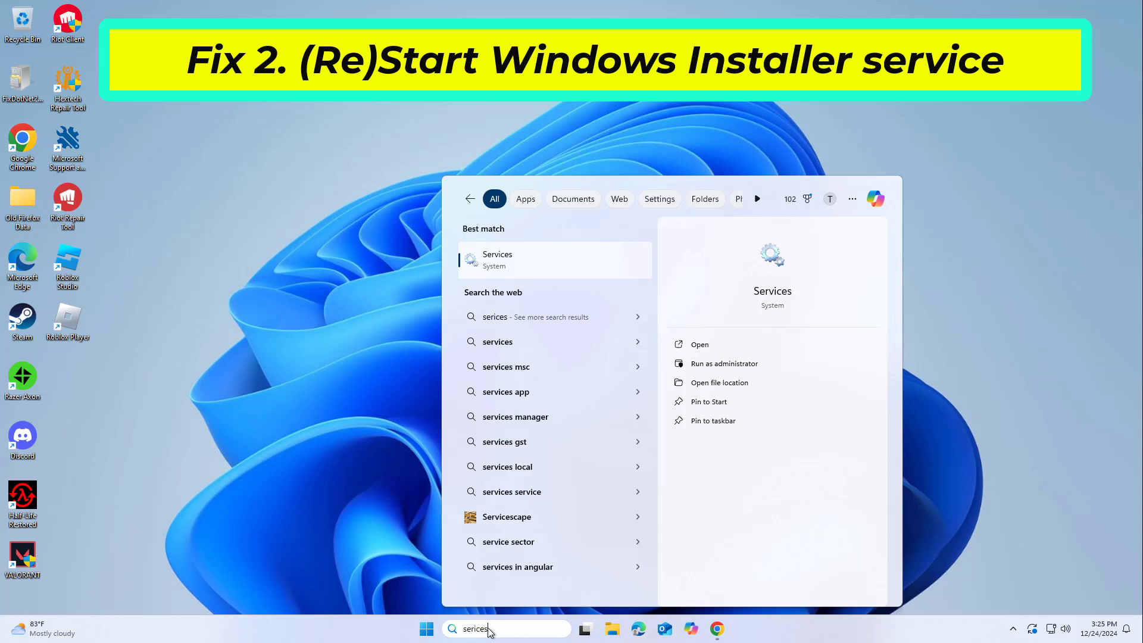
pyautogui.click(559, 259)
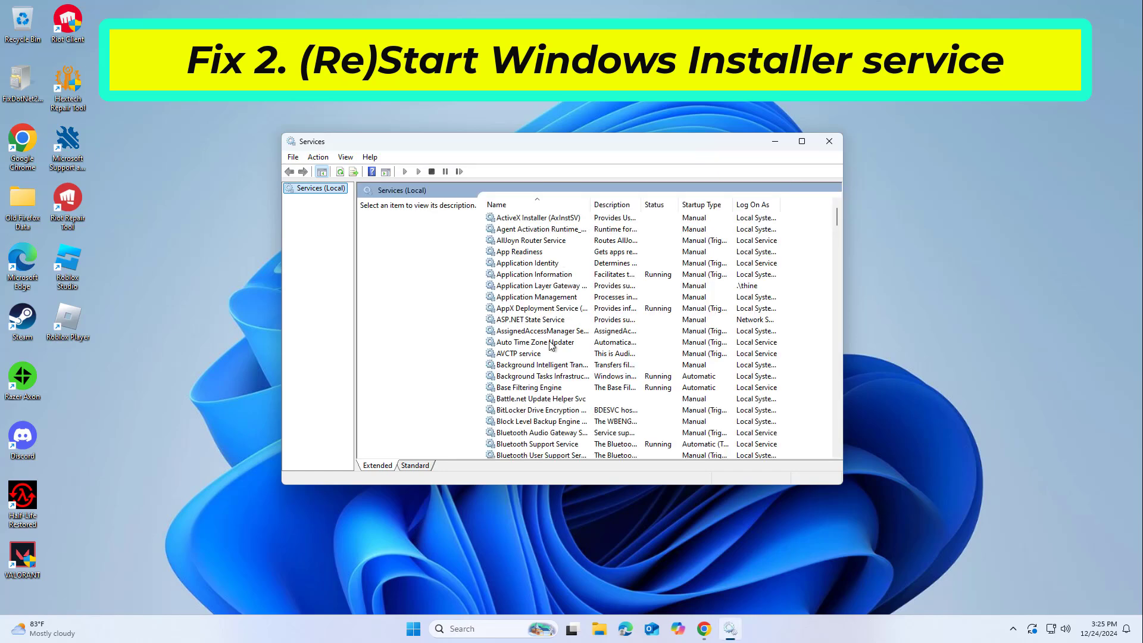
# - Select the Windows Installer service and open its Properties from the context menu
pyautogui.click(544, 364)
pyautogui.write('w')
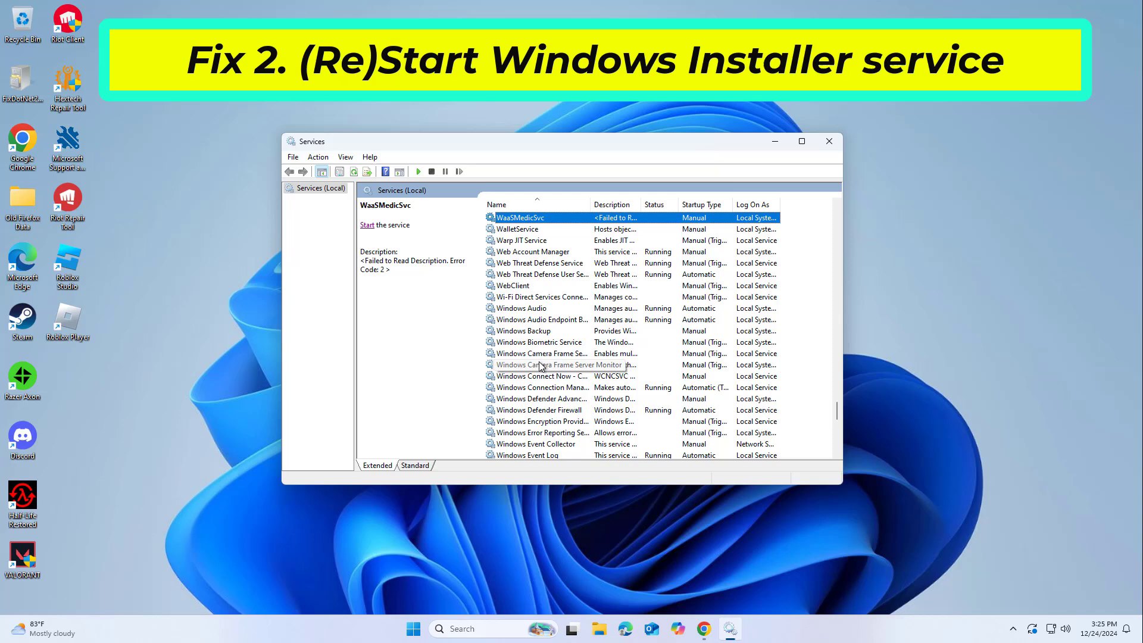
pyautogui.scroll(-3, 540, 365)
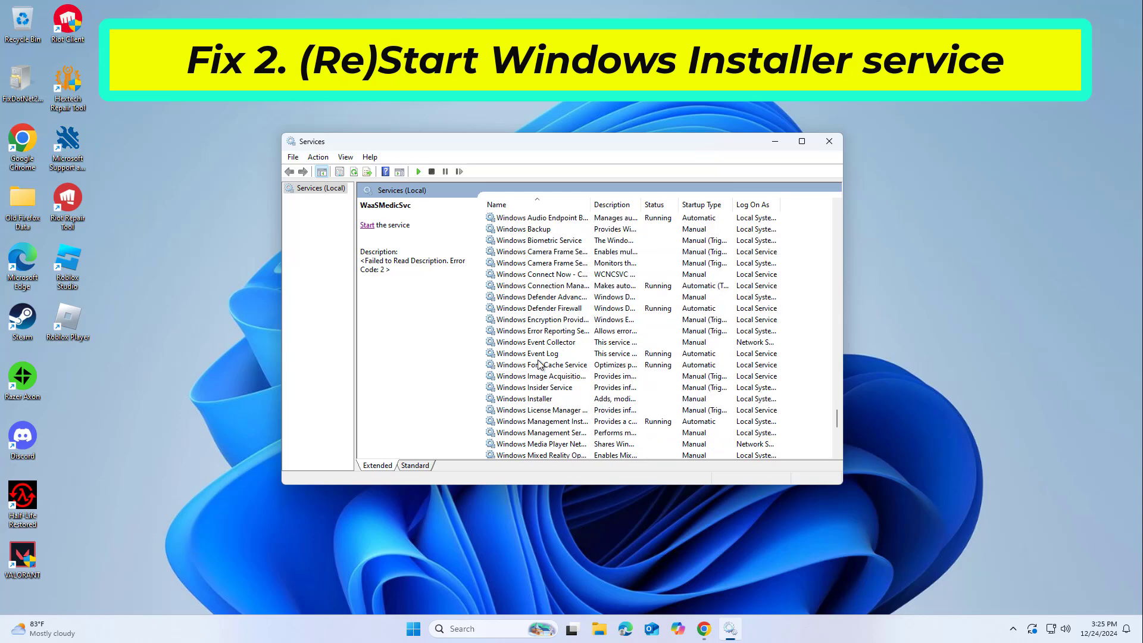
pyautogui.scroll(-2, 537, 358)
pyautogui.click(534, 332)
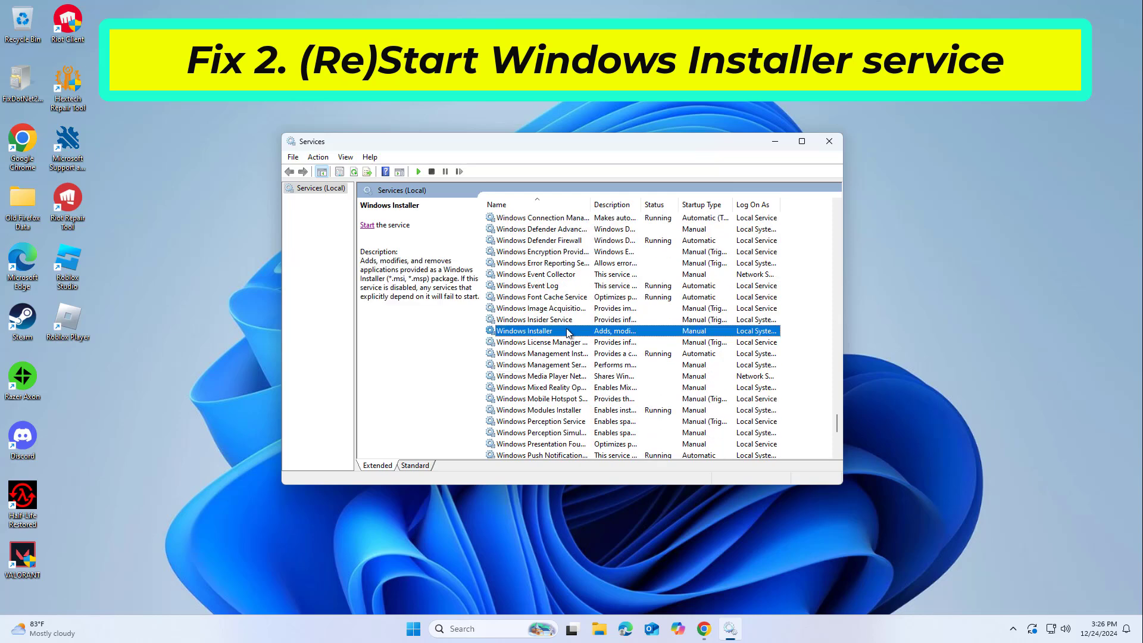
pyautogui.rightClick(542, 333)
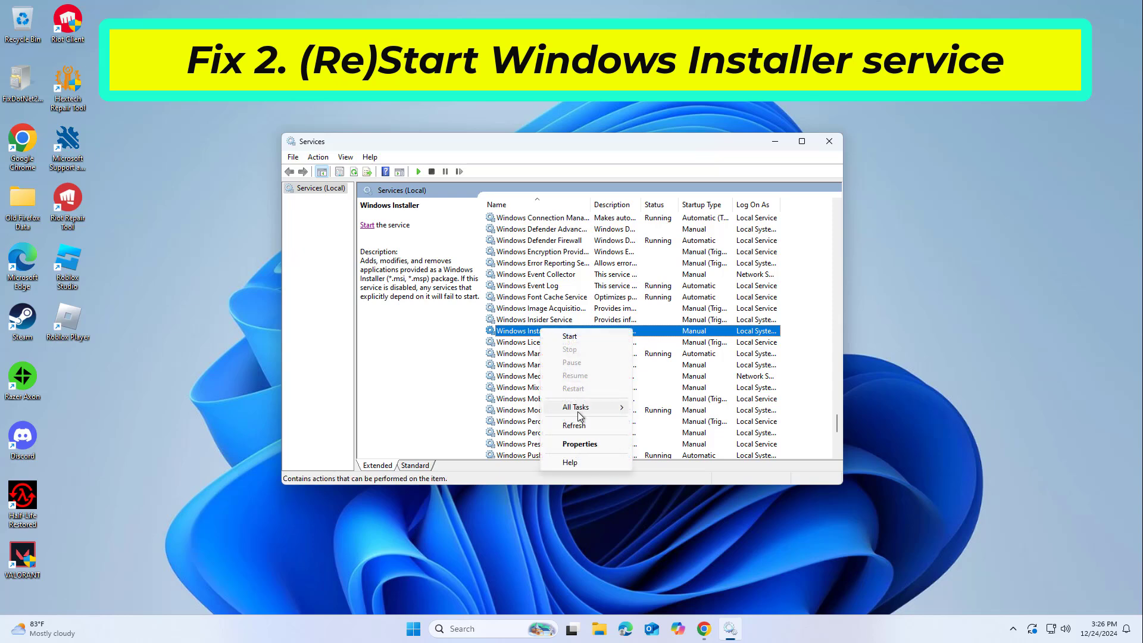
pyautogui.click(590, 439)
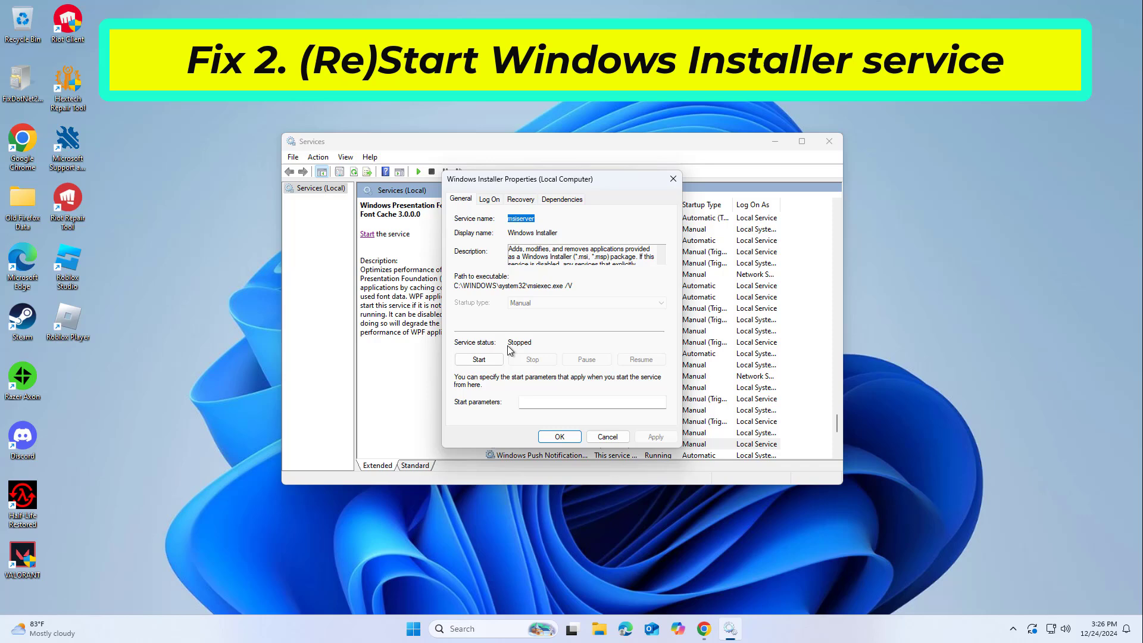
# - Start Windows Installer, restart it from the Services list, and close Services
pyautogui.click(480, 359)
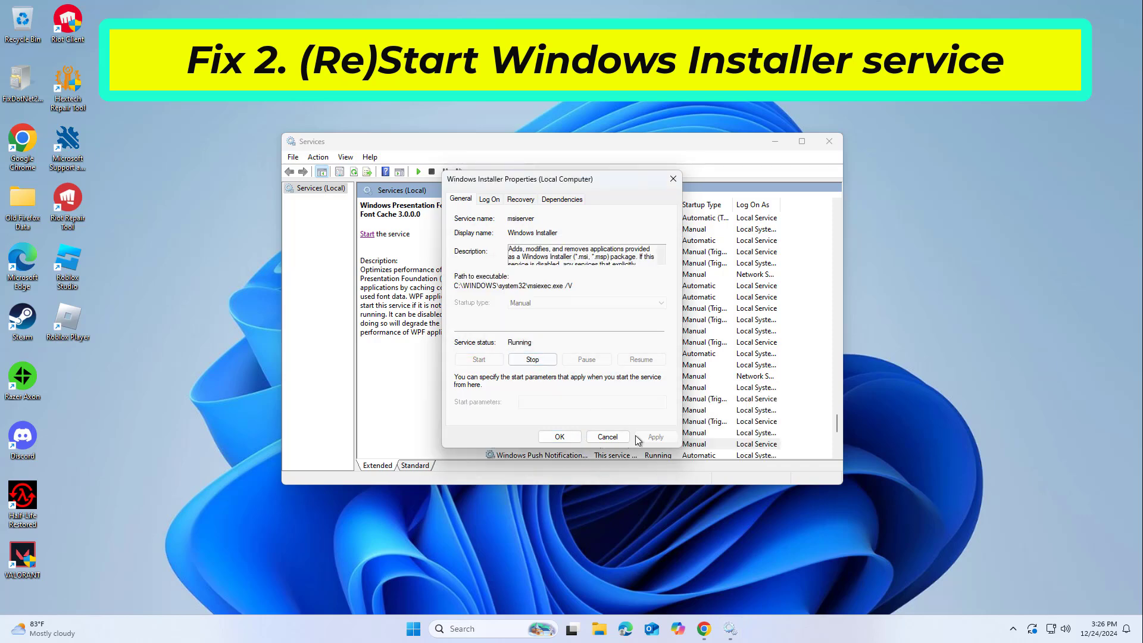
pyautogui.click(560, 437)
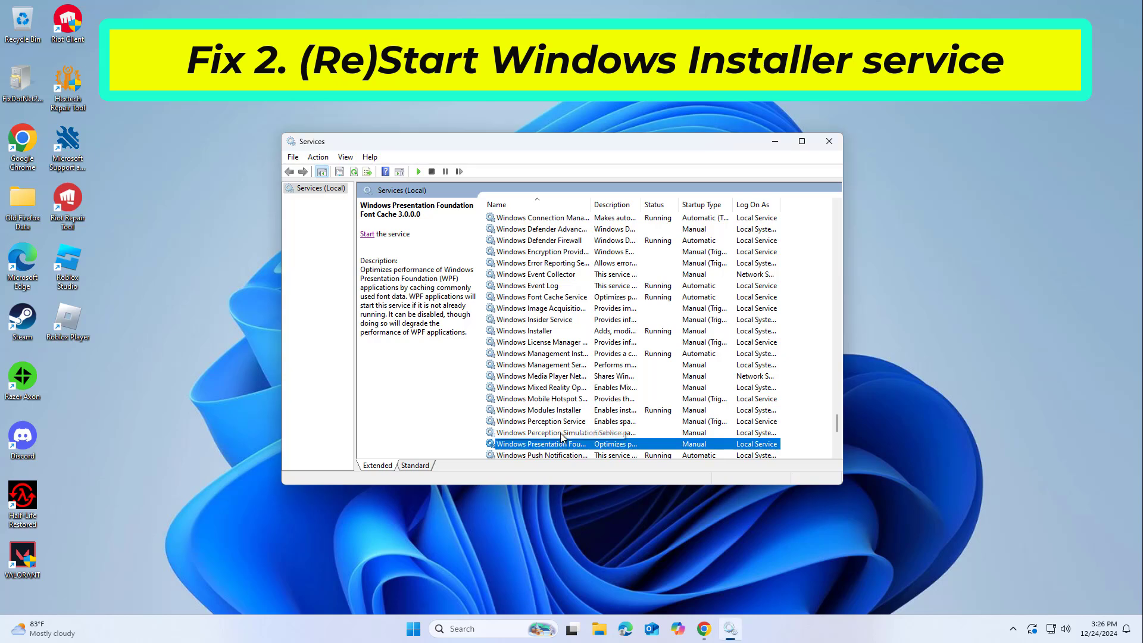
pyautogui.scroll(-1, 561, 437)
pyautogui.click(527, 297)
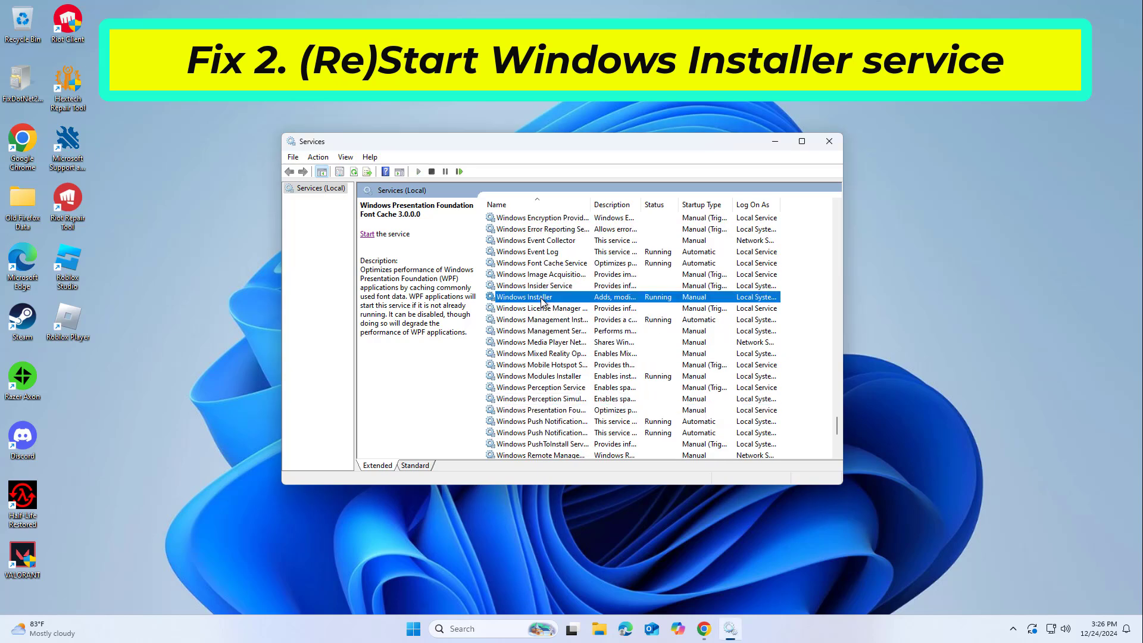
pyautogui.click(371, 235)
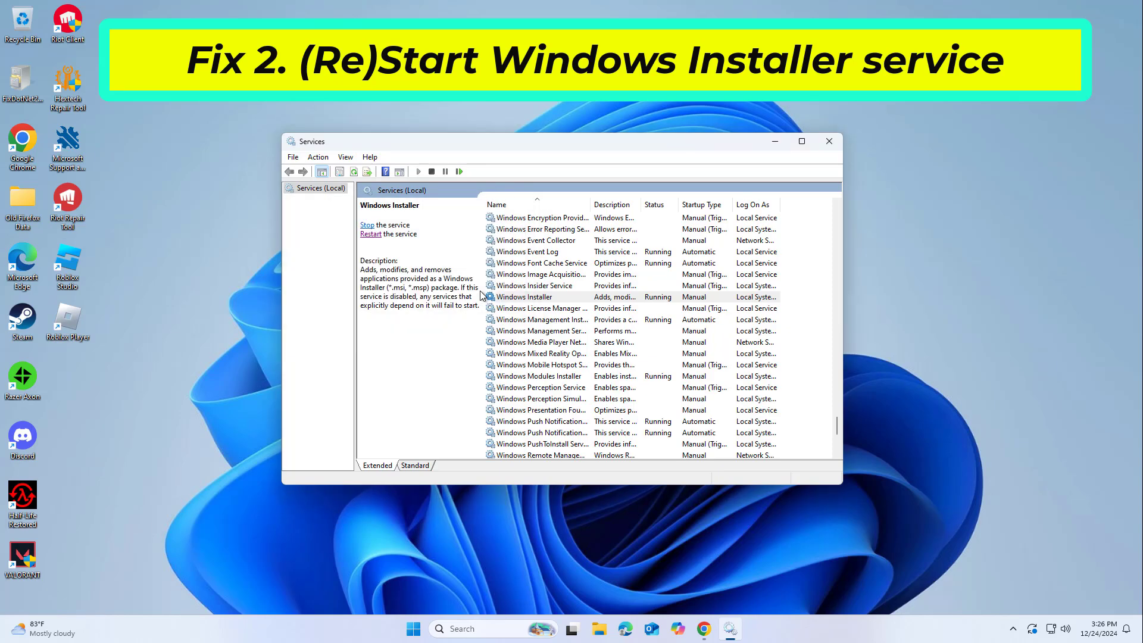
pyautogui.click(829, 141)
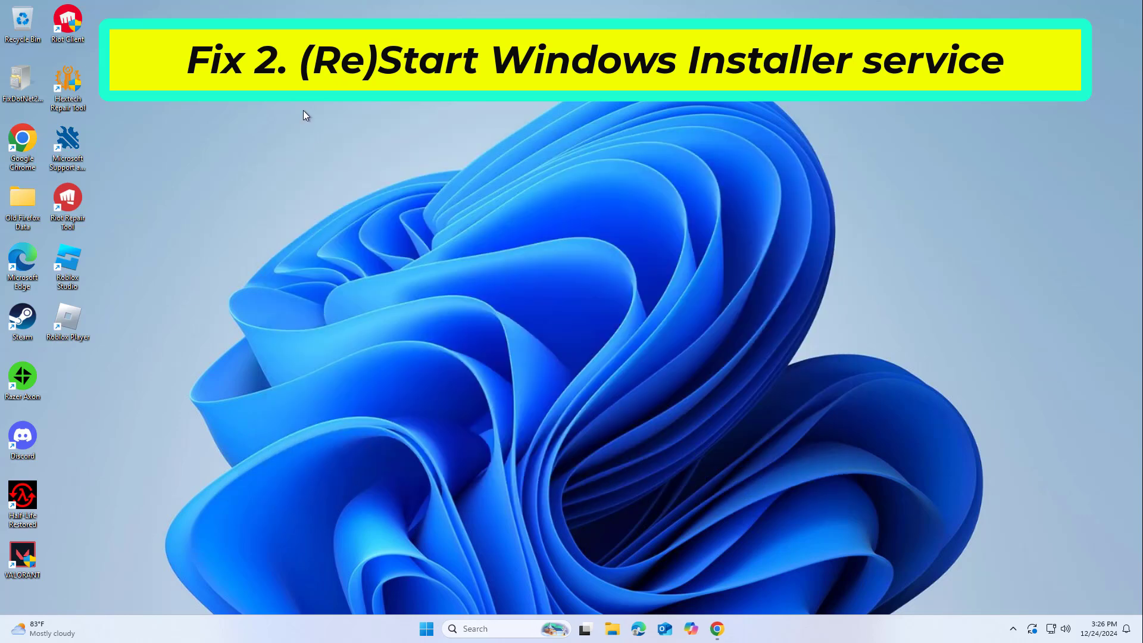
# - Search for cmd and launch Command Prompt as administrator, approving the UAC prompt
pyautogui.press('super+r')
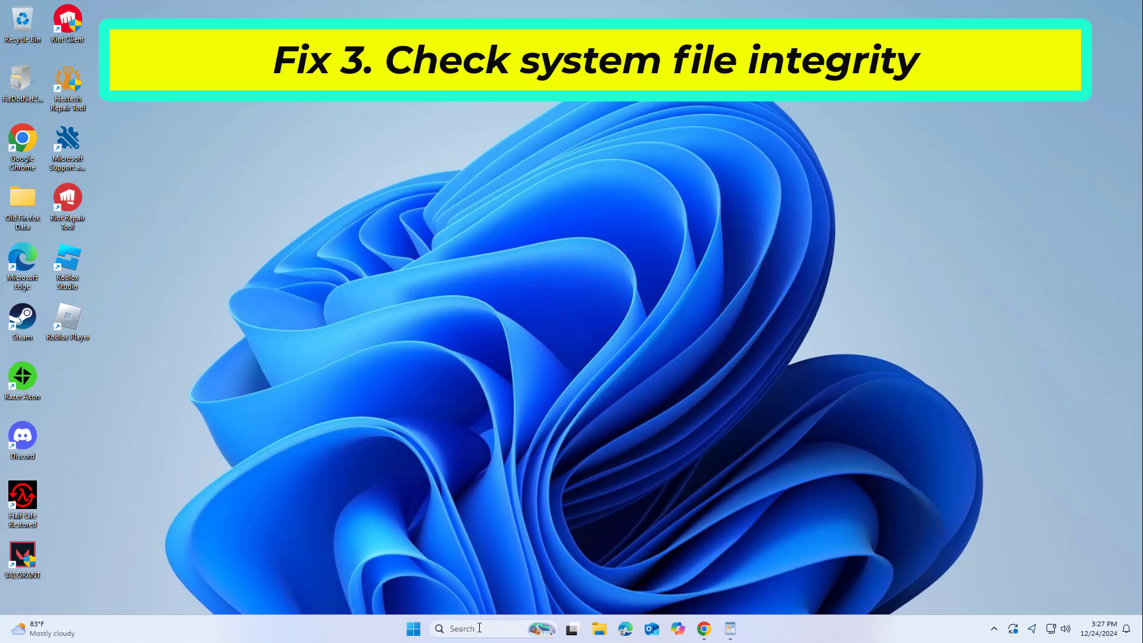
pyautogui.click(482, 629)
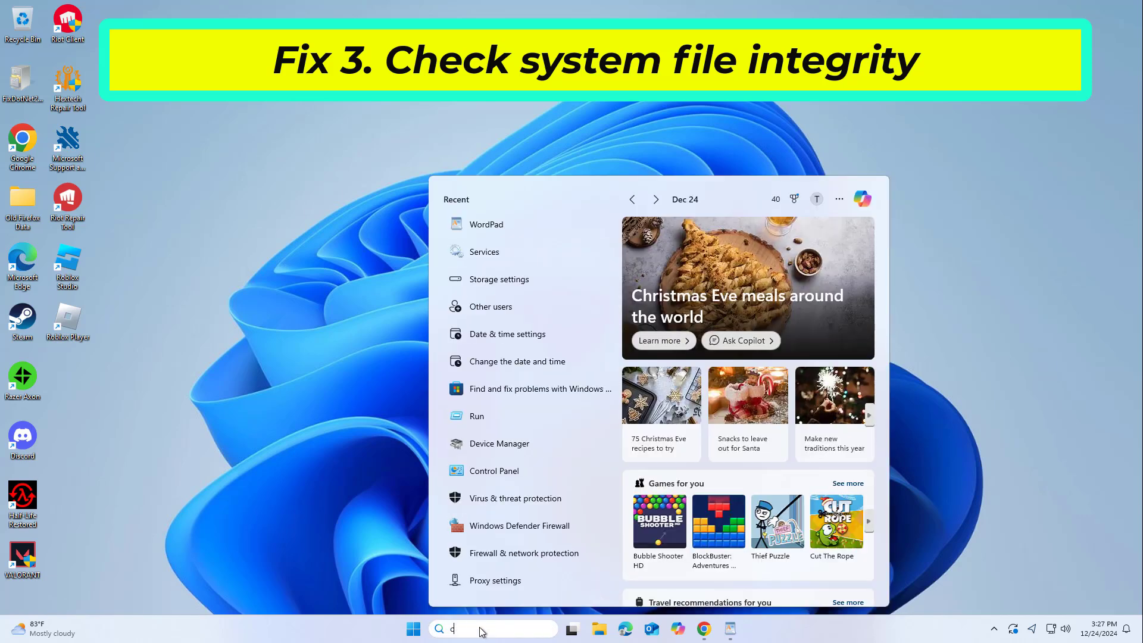
pyautogui.write('cmd')
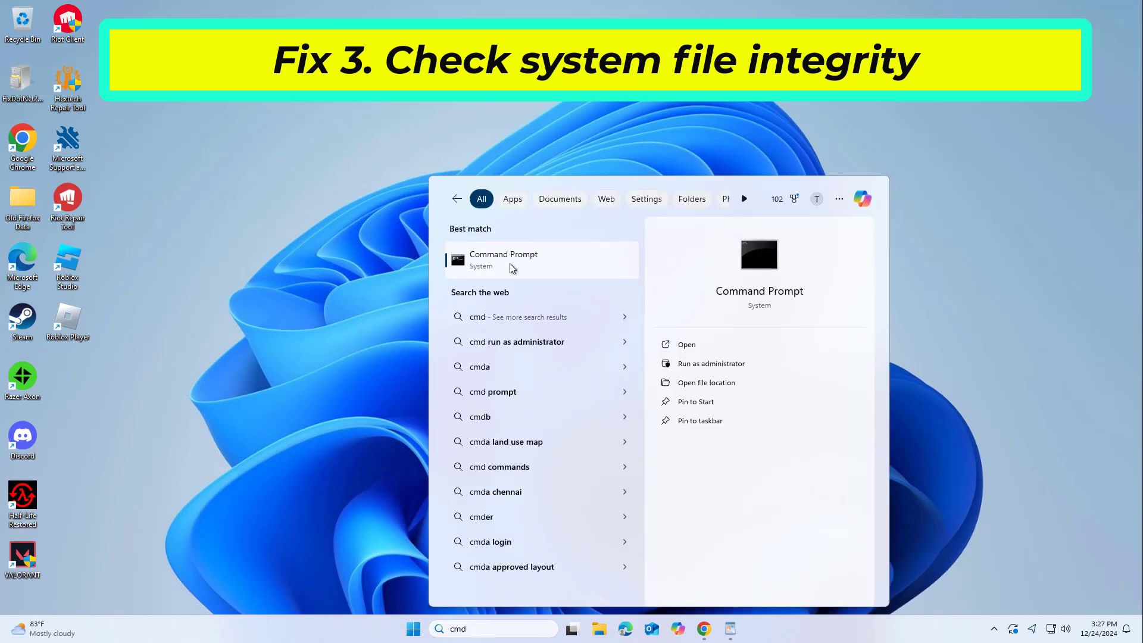
pyautogui.rightClick(514, 267)
pyautogui.click(558, 278)
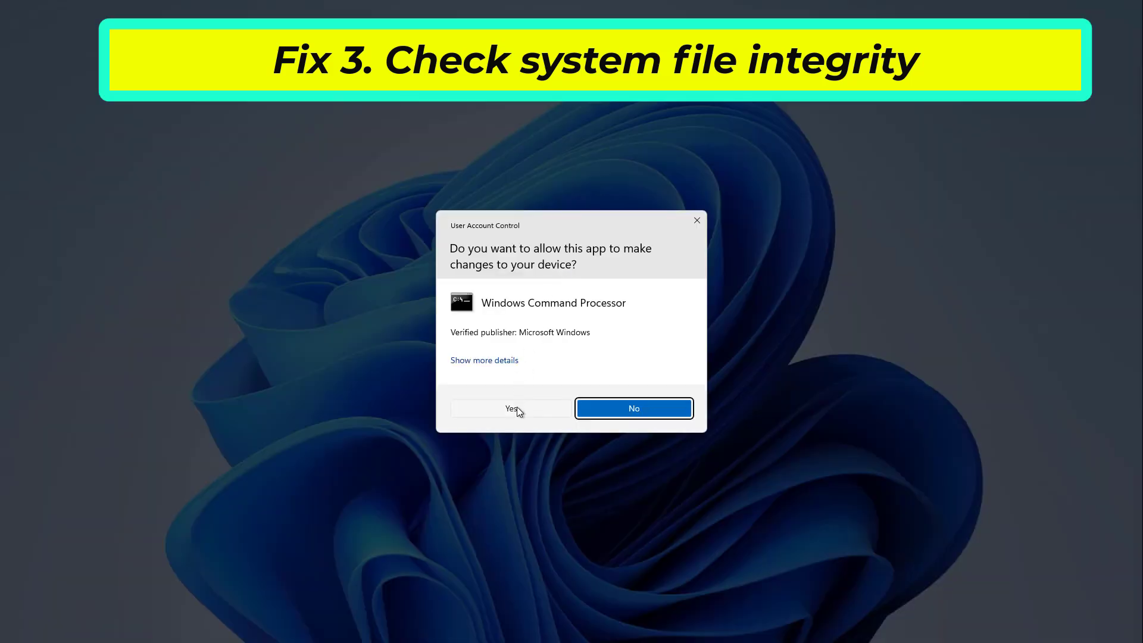
pyautogui.click(598, 407)
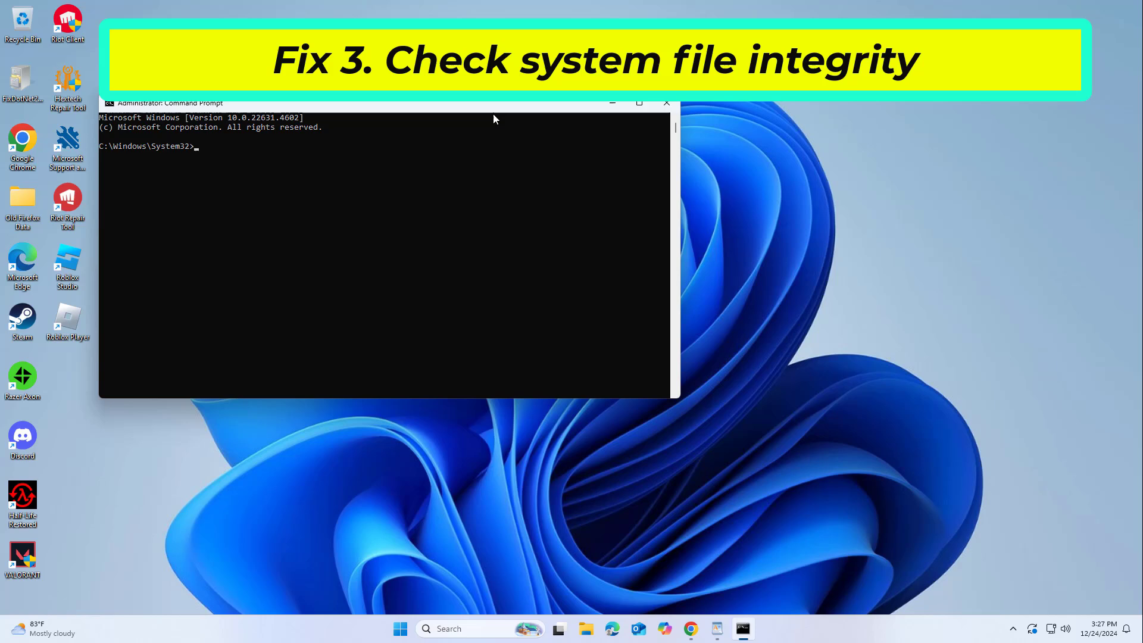
# - Move the console toward the screen centre and run sfc /scannow
pyautogui.moveTo(493, 107)
pyautogui.mouseDown()
pyautogui.moveTo(600, 154)
pyautogui.moveTo(645, 158)
pyautogui.mouseUp()
pyautogui.write('sfc /scannow')
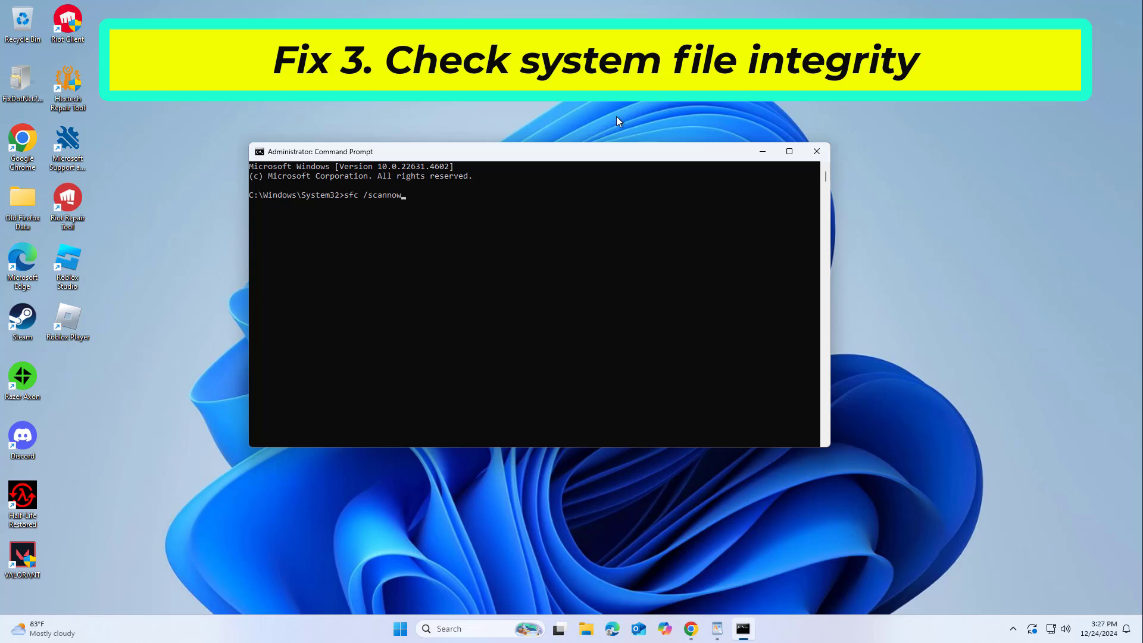
pyautogui.press('Return')
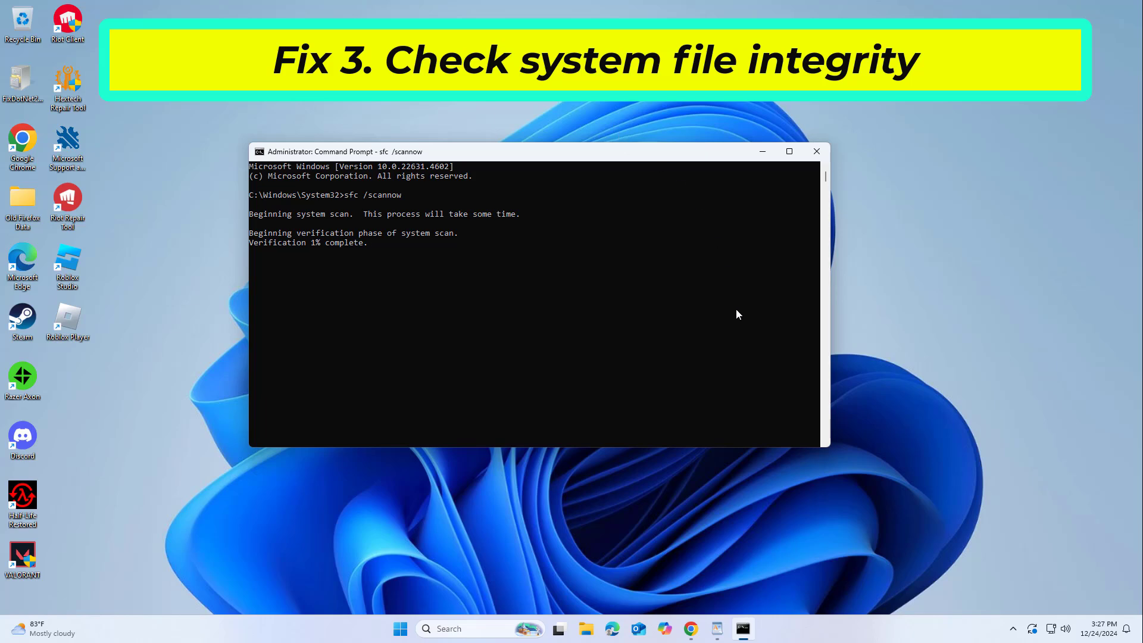
# - Copy the DISM CheckHealth line from the WordPad notes
pyautogui.click(720, 629)
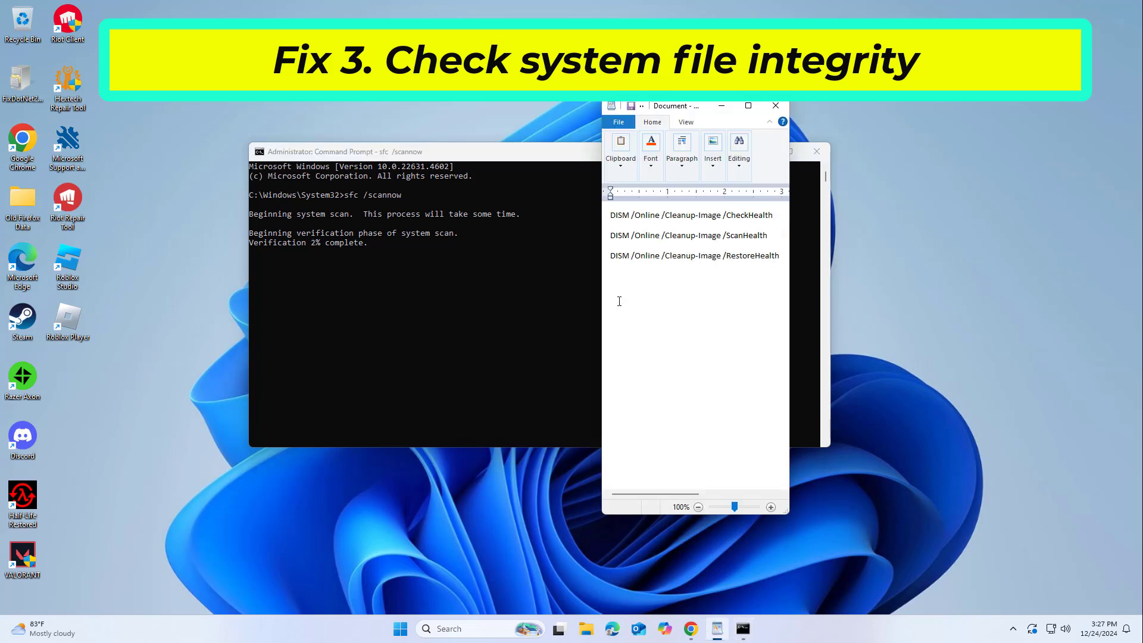
pyautogui.moveTo(611, 216); pyautogui.dragTo(761, 258)
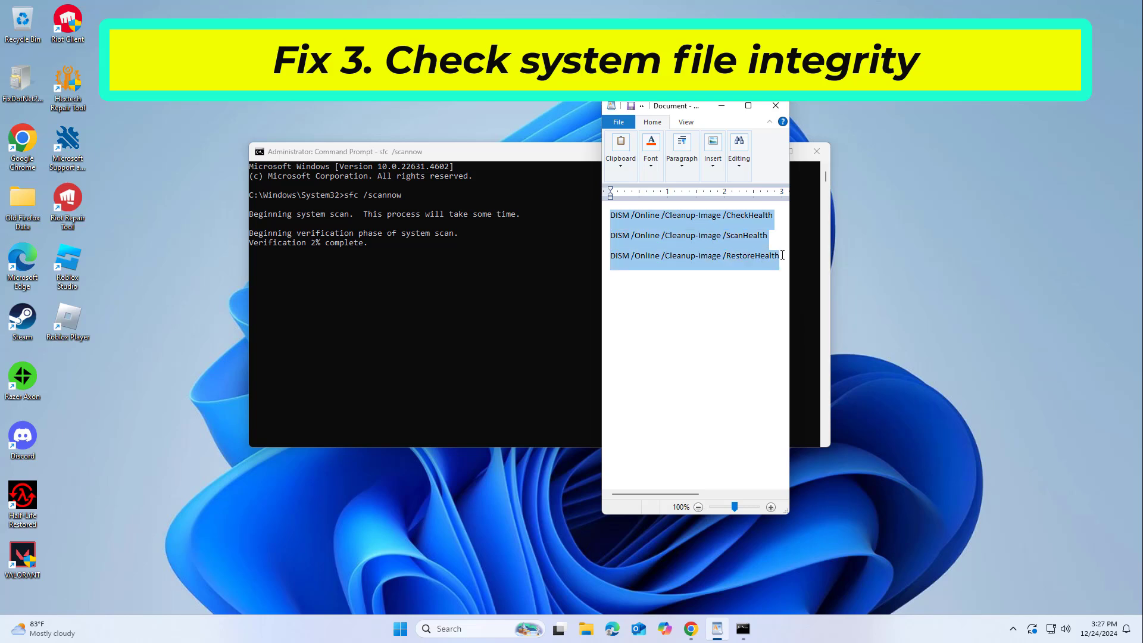
pyautogui.moveTo(611, 216); pyautogui.dragTo(772, 218)
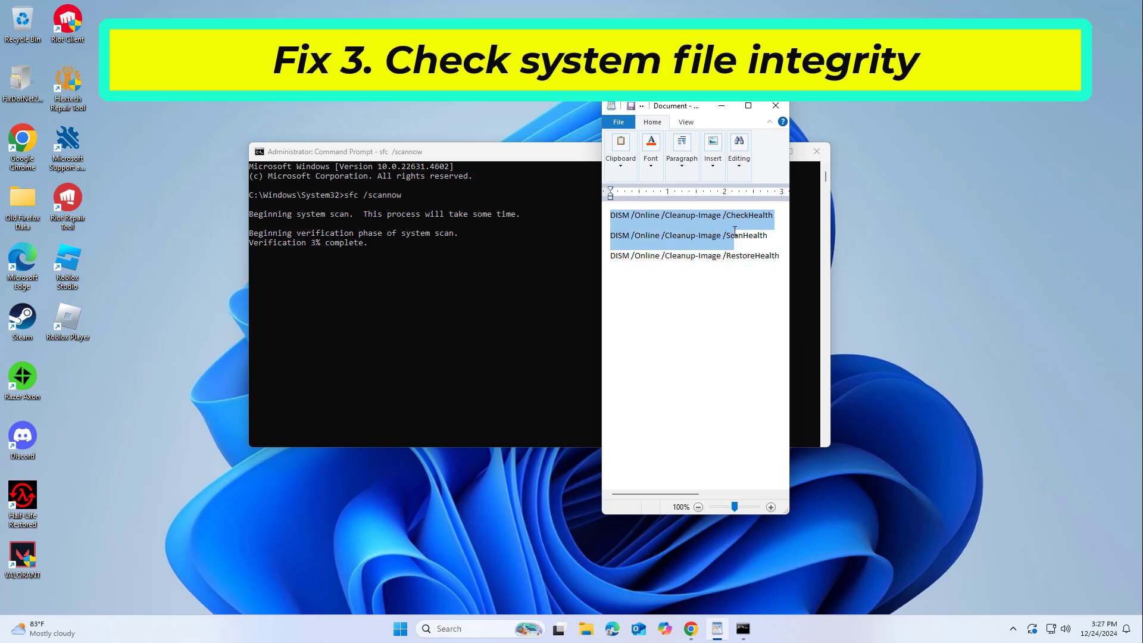
pyautogui.rightClick(769, 221)
pyautogui.click(781, 240)
# - Open the Command Prompt window menu to paste, then return to the DISM notes
pyautogui.click(560, 160)
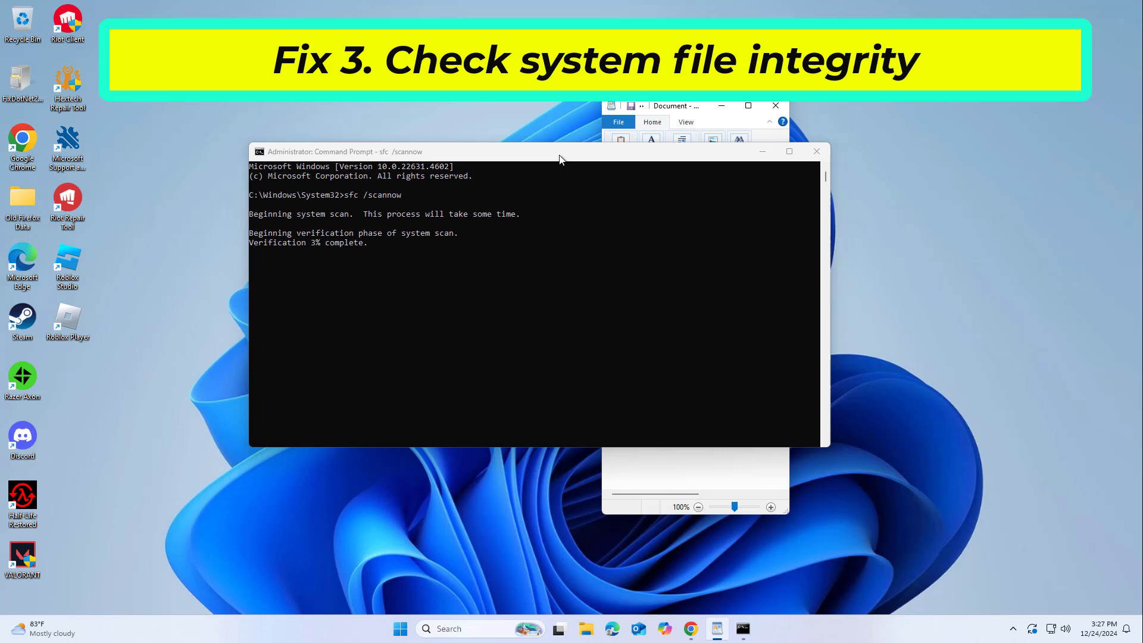
pyautogui.rightClick(560, 159)
pyautogui.moveTo(589, 245)
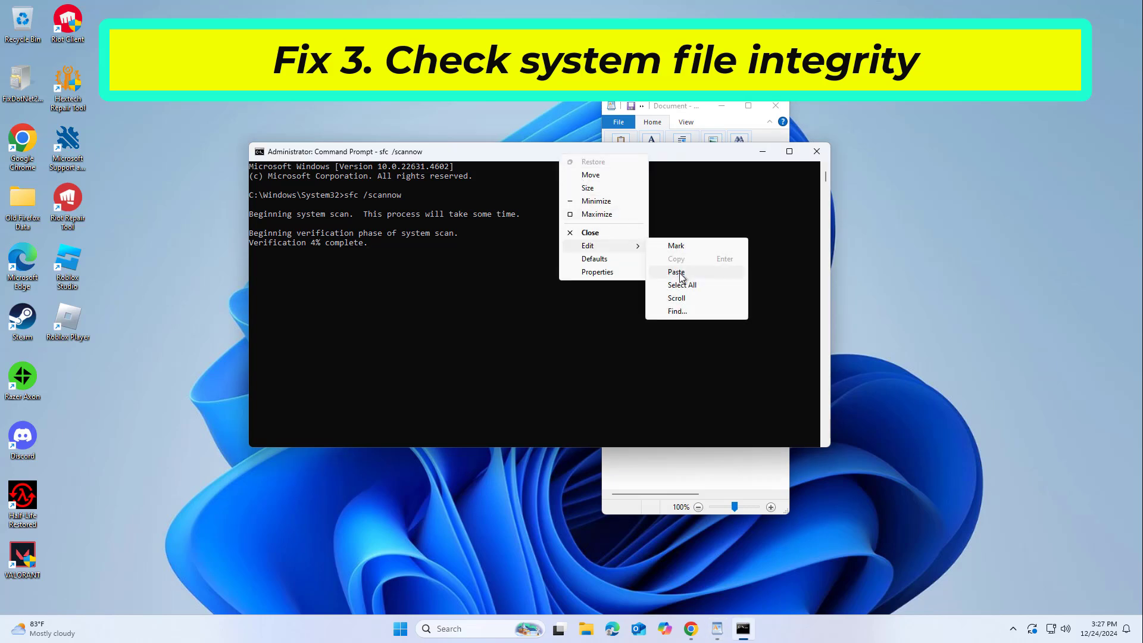
pyautogui.click(653, 108)
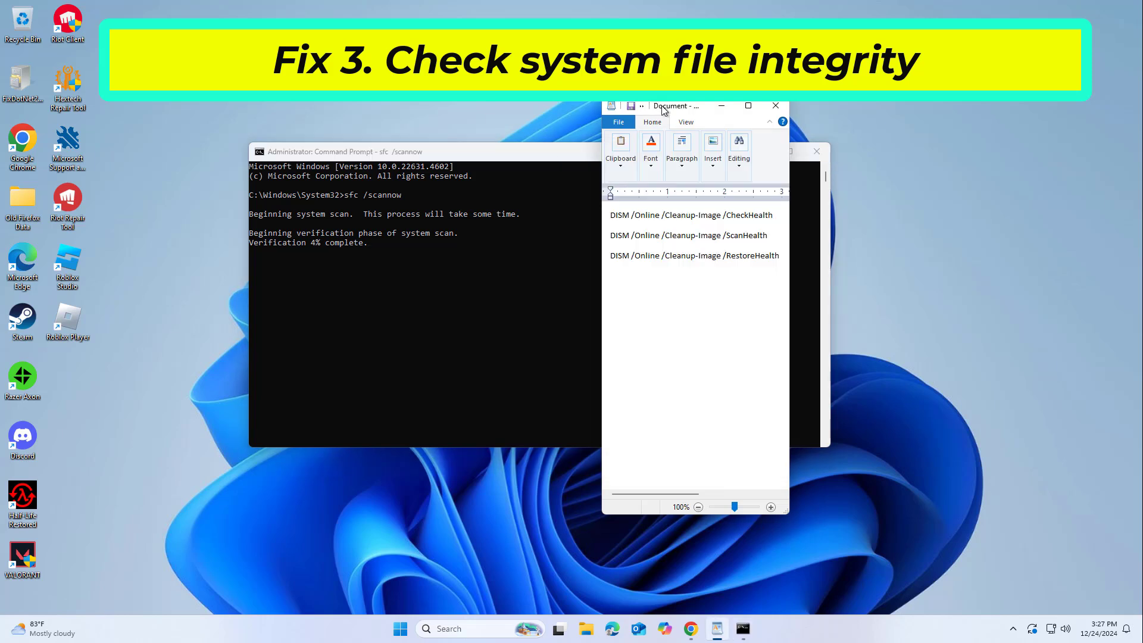